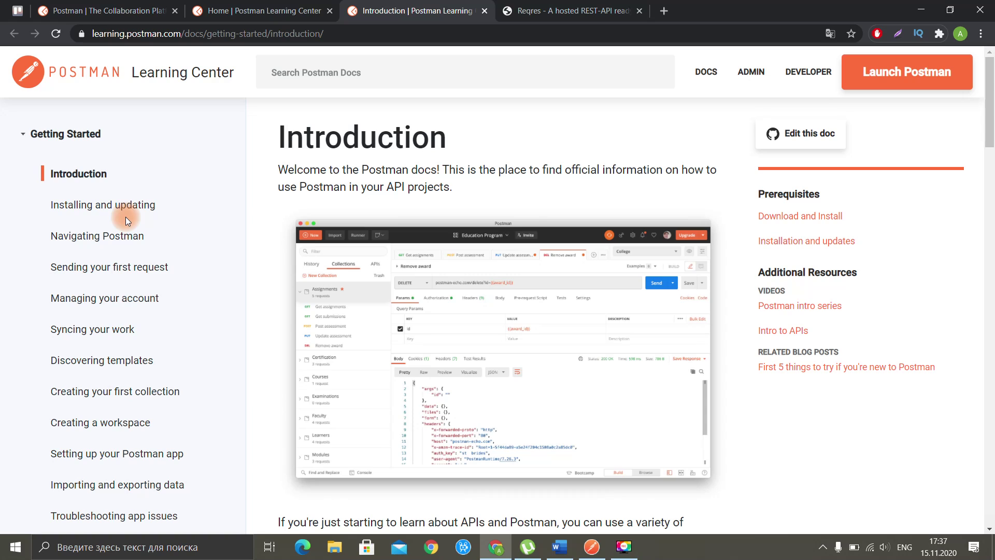
# Step: Look through the Postman docs Introduction page and the Learning Center home page's video course, and close the Introduction page
pyautogui.scroll(-10, 130, 223)
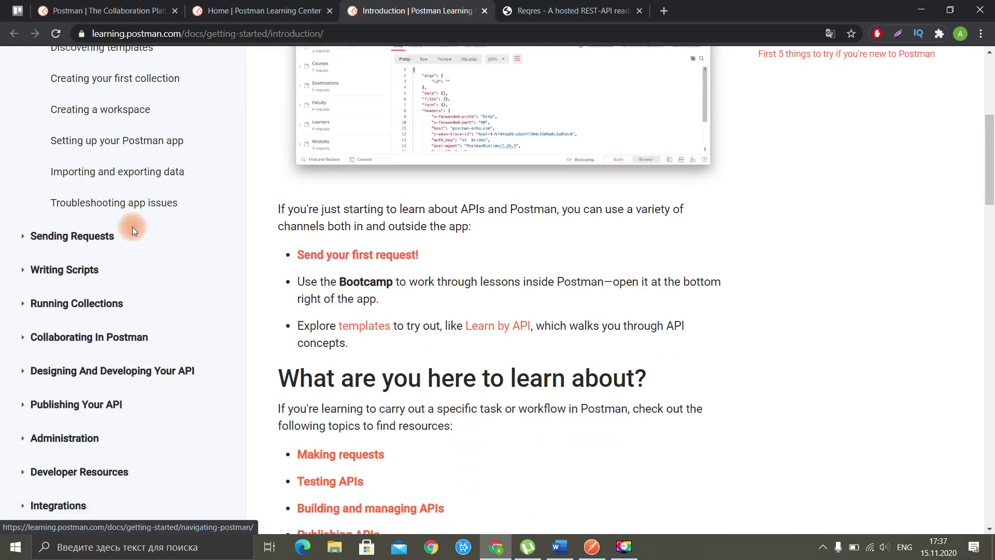
pyautogui.scroll(10, 145, 233)
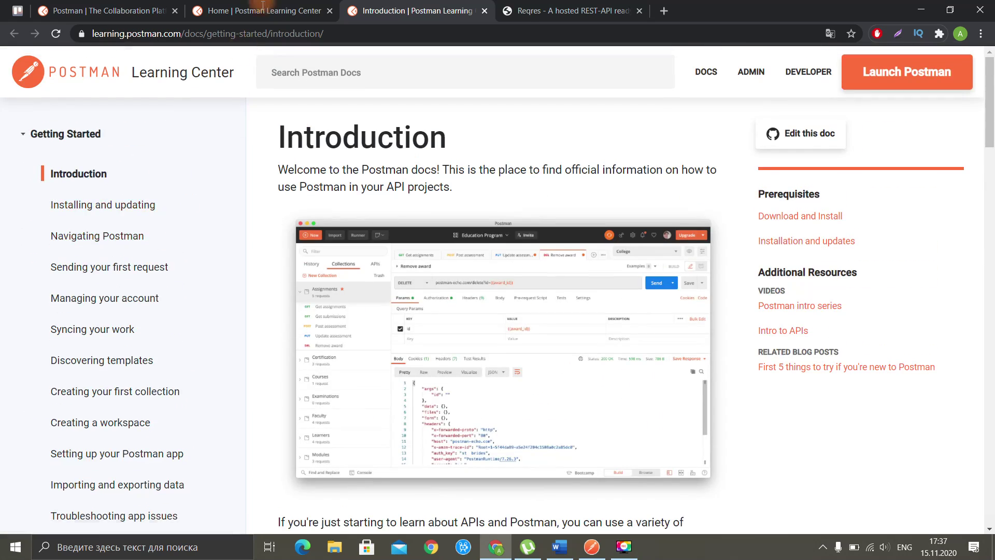
pyautogui.click(259, 11)
pyautogui.scroll(-20, 390, 329)
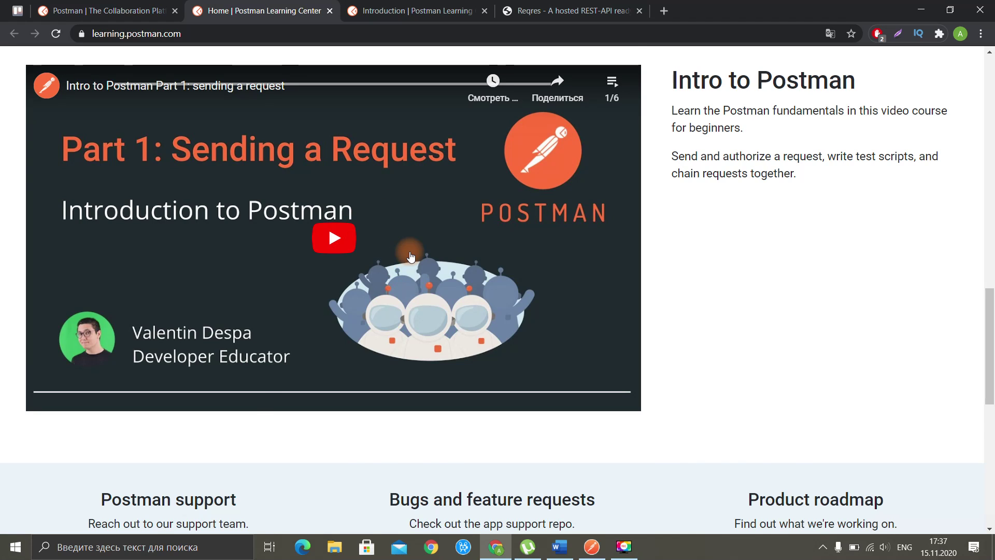
pyautogui.scroll(-3, 415, 256)
pyautogui.scroll(4, 418, 257)
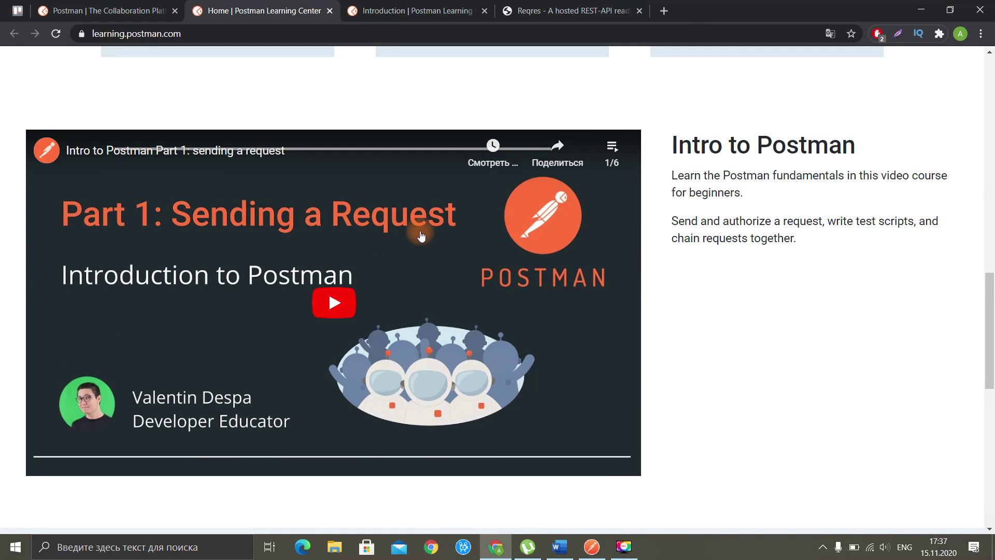
pyautogui.scroll(-4, 421, 236)
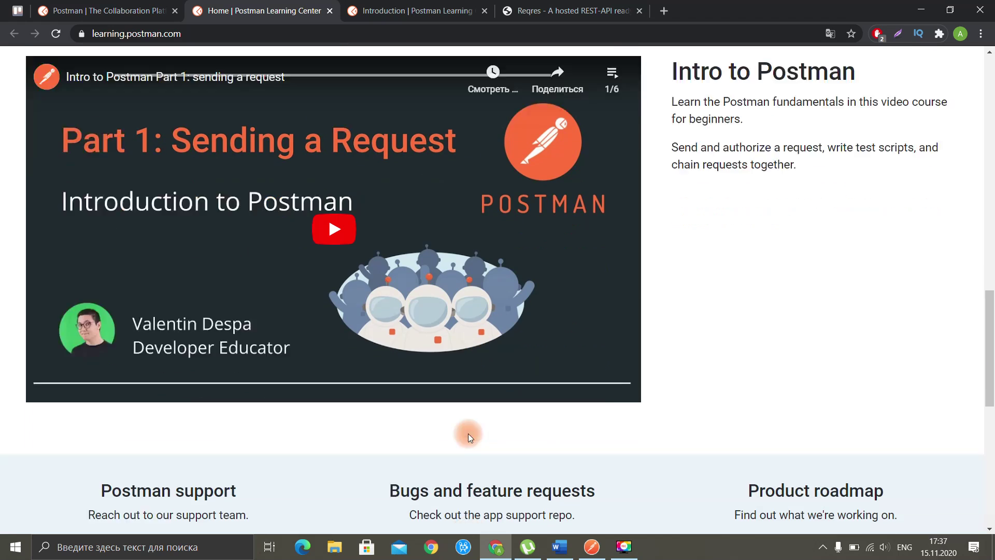
pyautogui.scroll(4, 611, 386)
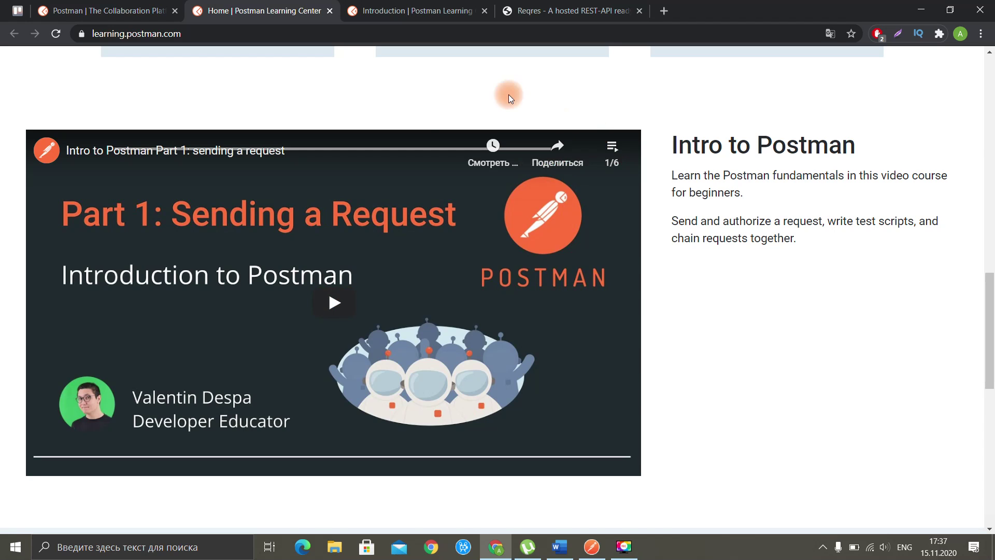
pyautogui.click(481, 16)
pyautogui.click(484, 14)
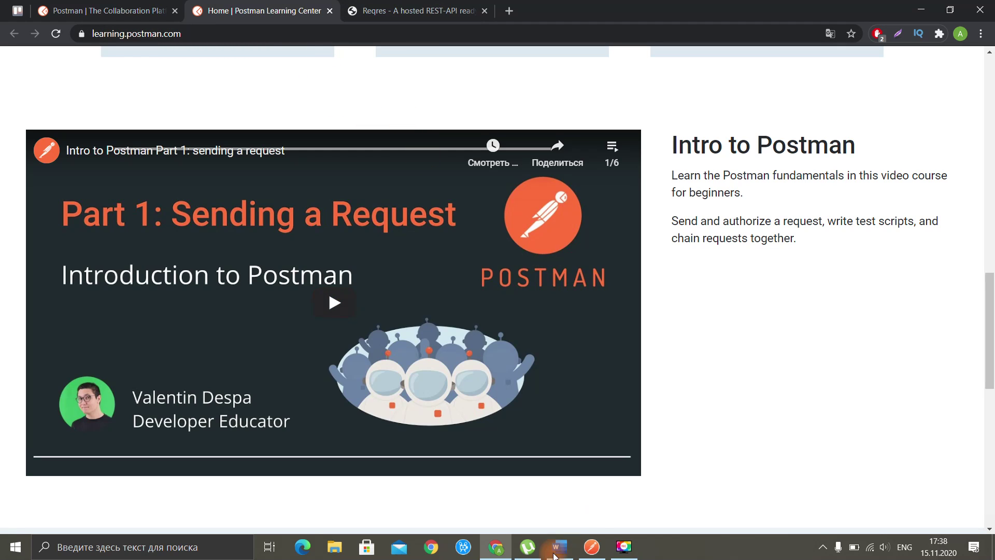
# Step: Switch to the Postman app, look through the Bootcamp skill lessons, and close Bootcamp
pyautogui.click(592, 547)
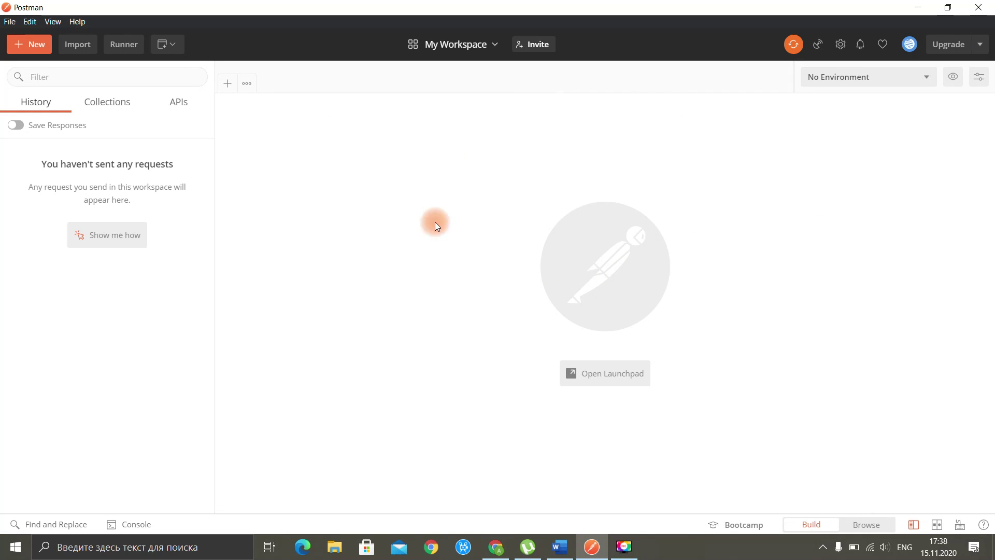
pyautogui.click(745, 526)
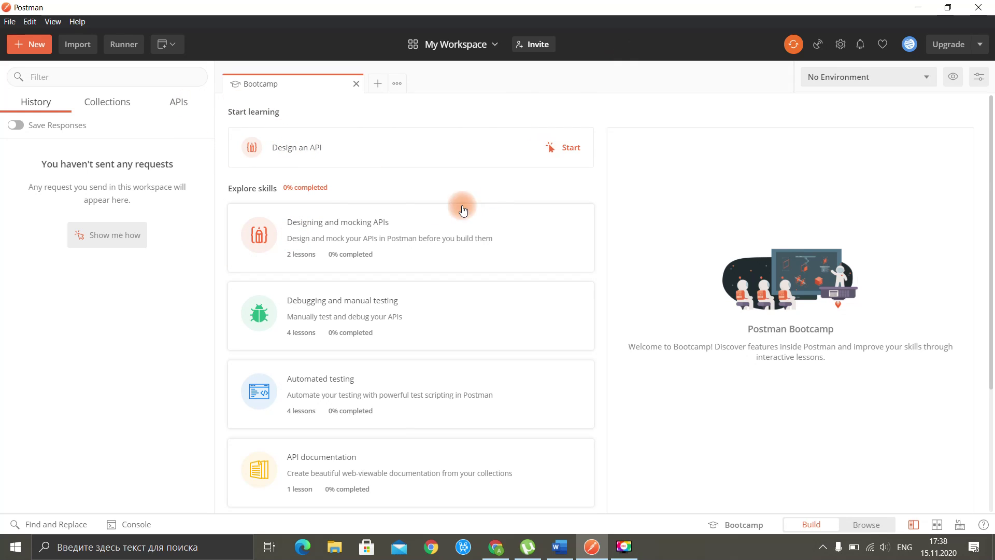
pyautogui.scroll(-2, 332, 124)
pyautogui.scroll(-1, 371, 156)
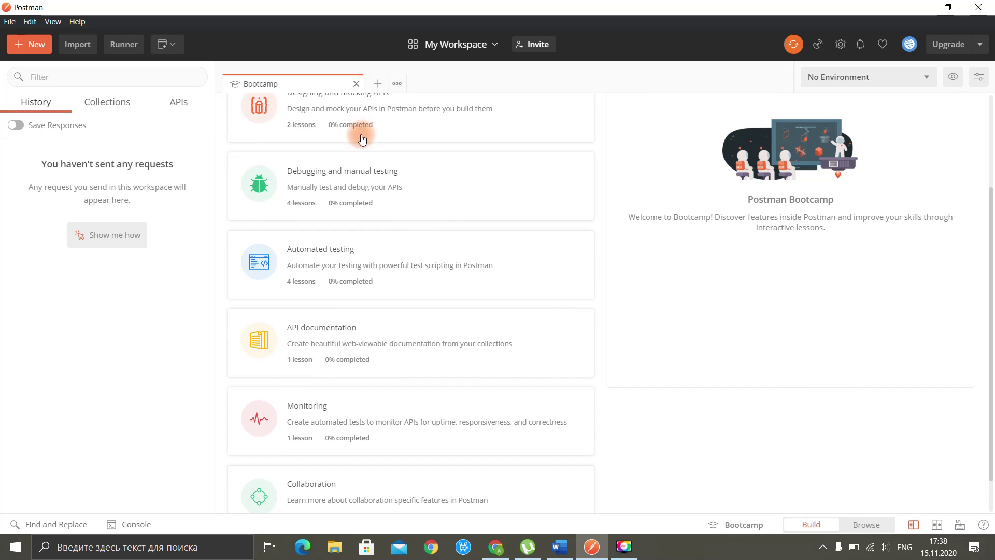
pyautogui.scroll(-1, 337, 254)
pyautogui.scroll(3, 350, 274)
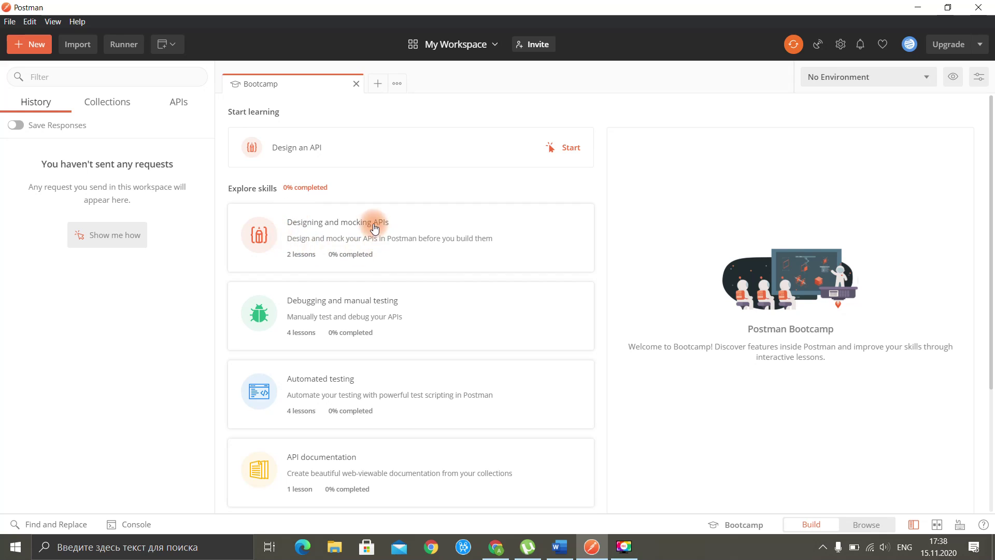
pyautogui.scroll(-1, 373, 237)
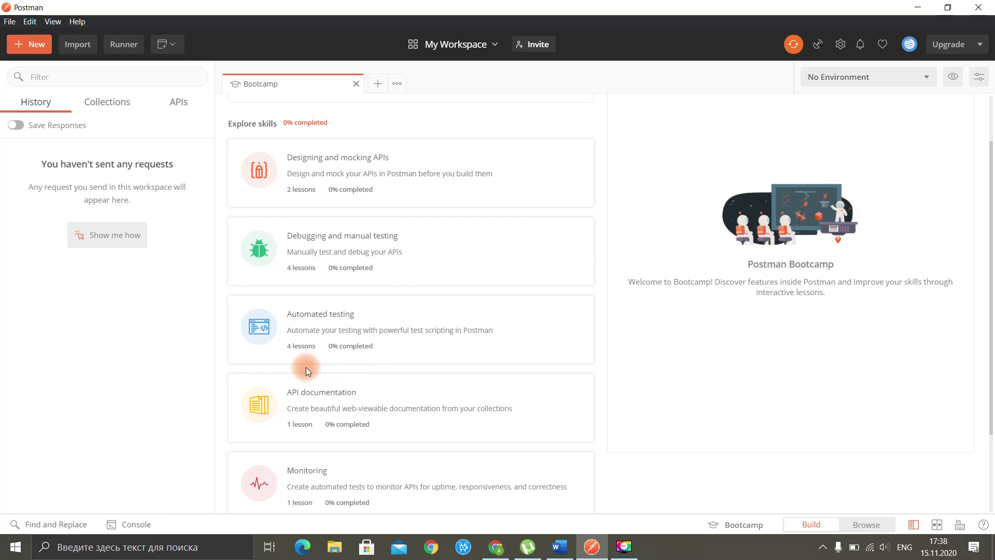
pyautogui.scroll(-2, 397, 334)
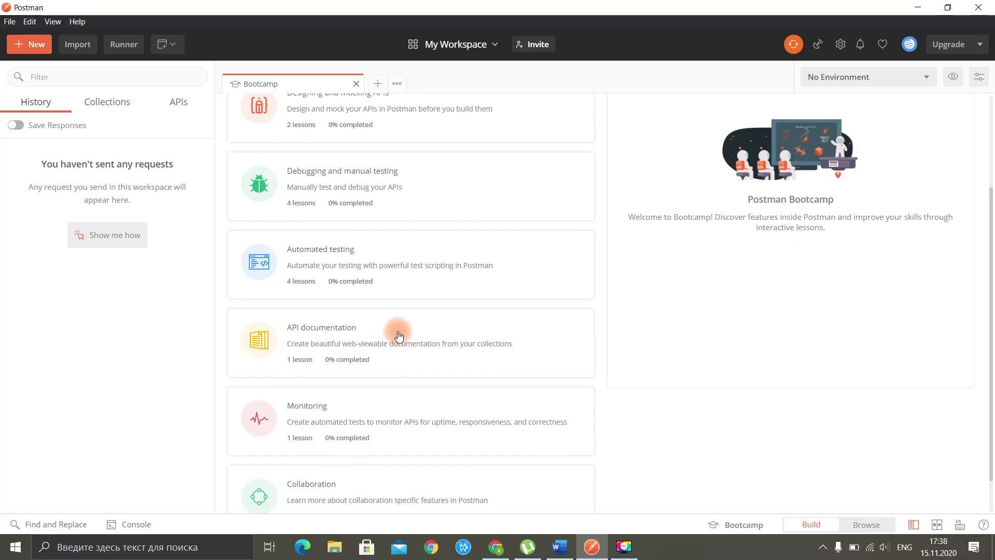
pyautogui.scroll(3, 407, 394)
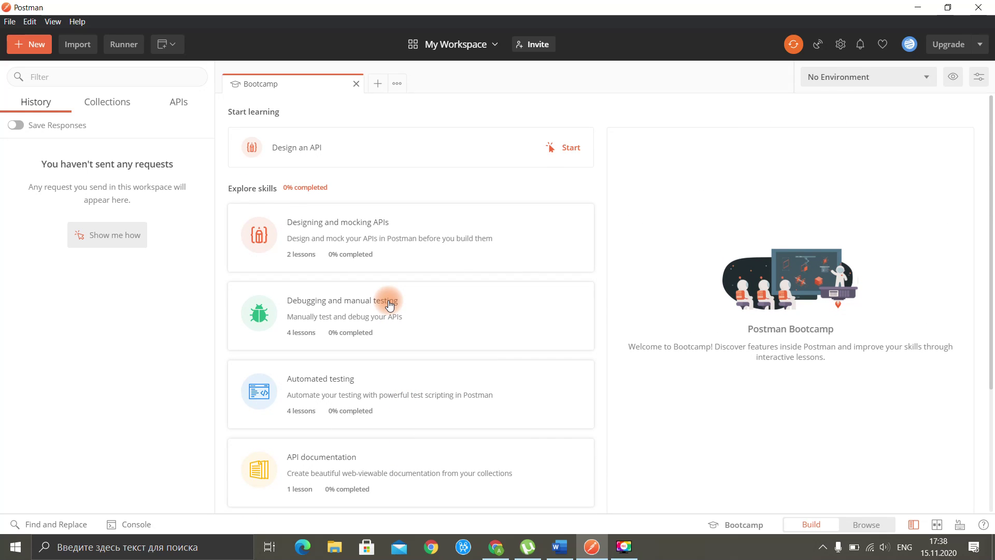
pyautogui.hotkey('ctrl', 'w')
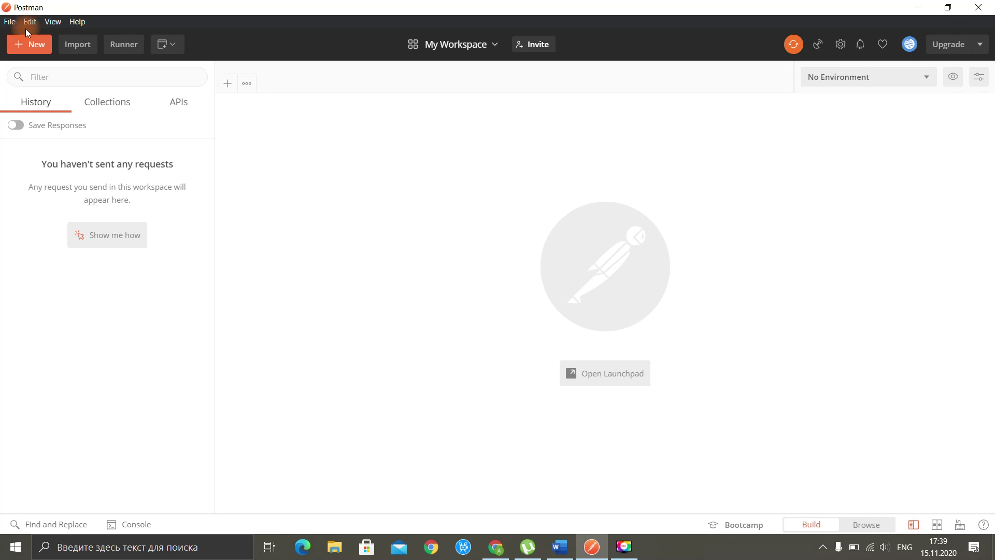
pyautogui.click(9, 21)
pyautogui.moveTo(30, 22)
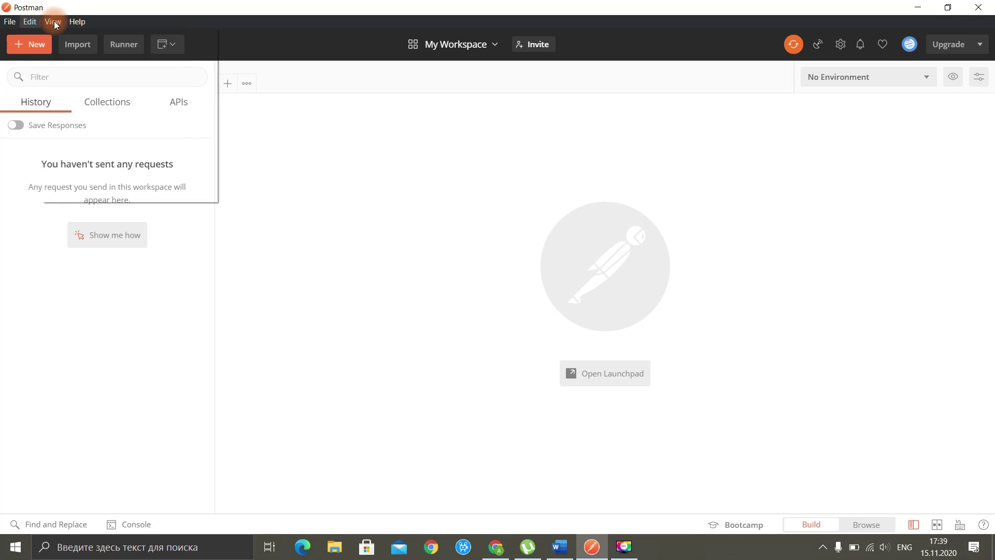
pyautogui.click(76, 21)
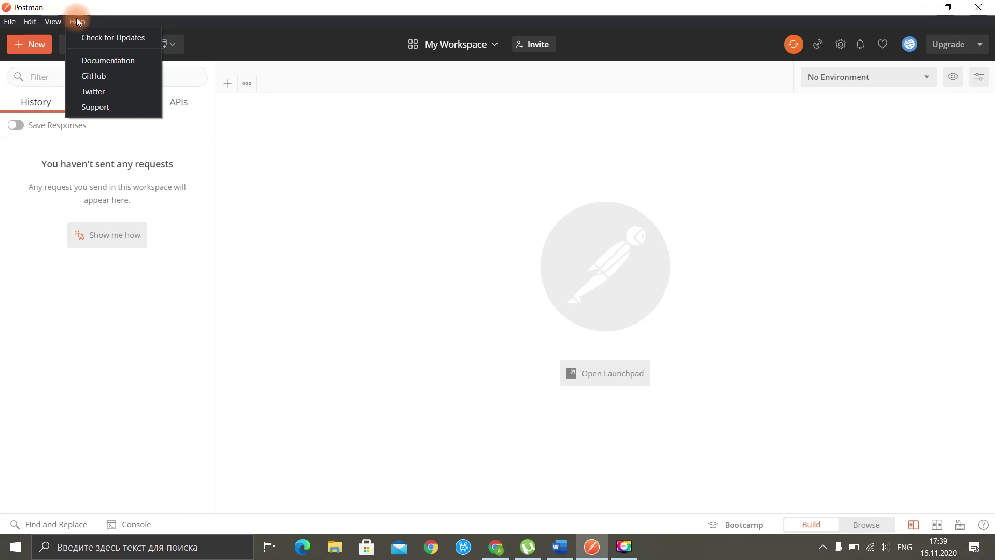
pyautogui.click(132, 23)
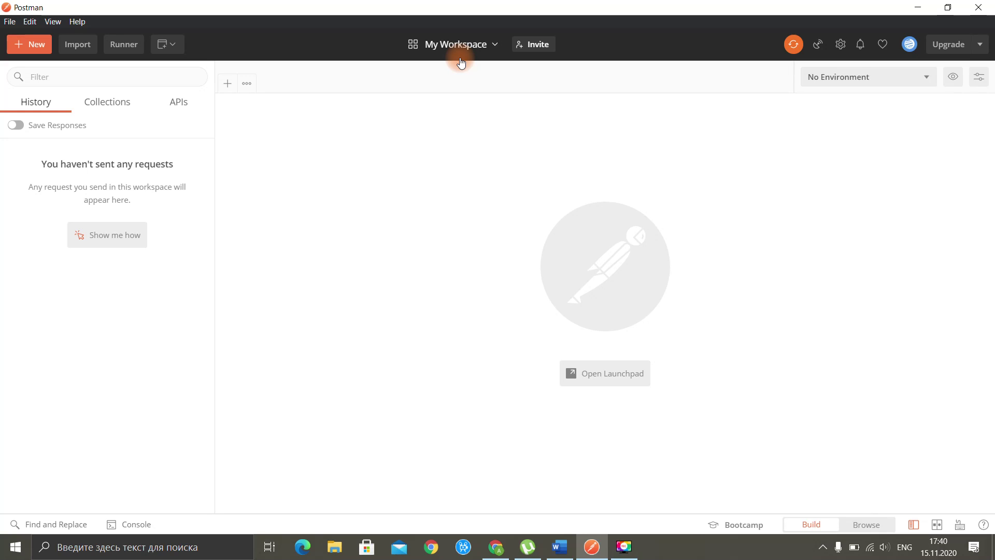
# Step: Show the collections list and review the personal and team workspace lists, including the options available for My Workspace
pyautogui.click(120, 104)
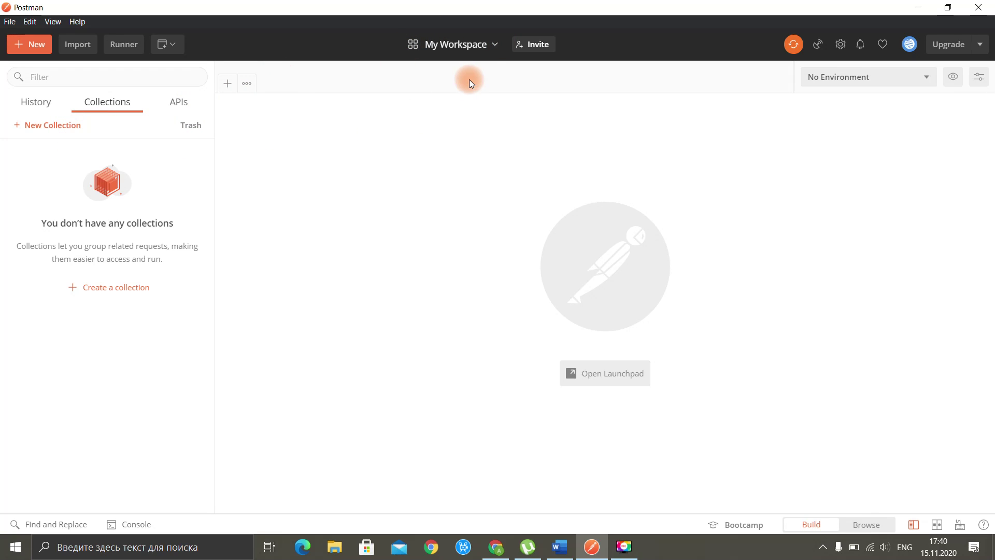
pyautogui.click(456, 44)
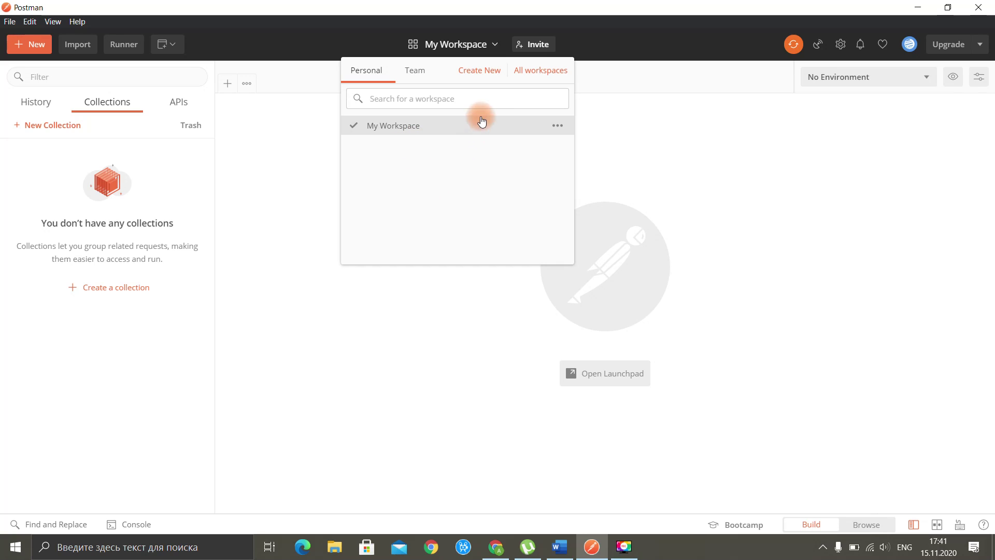
pyautogui.click(557, 124)
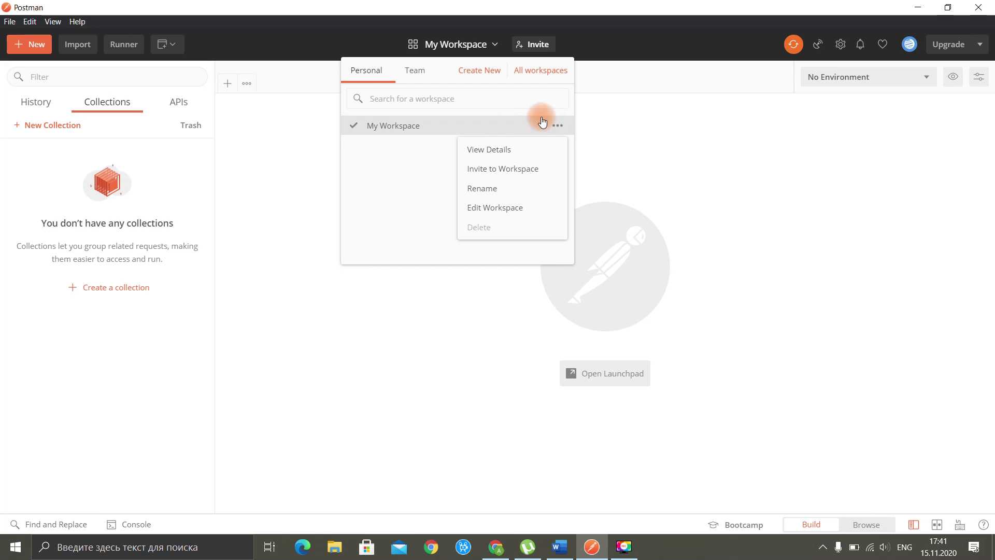
pyautogui.click(432, 176)
pyautogui.click(415, 78)
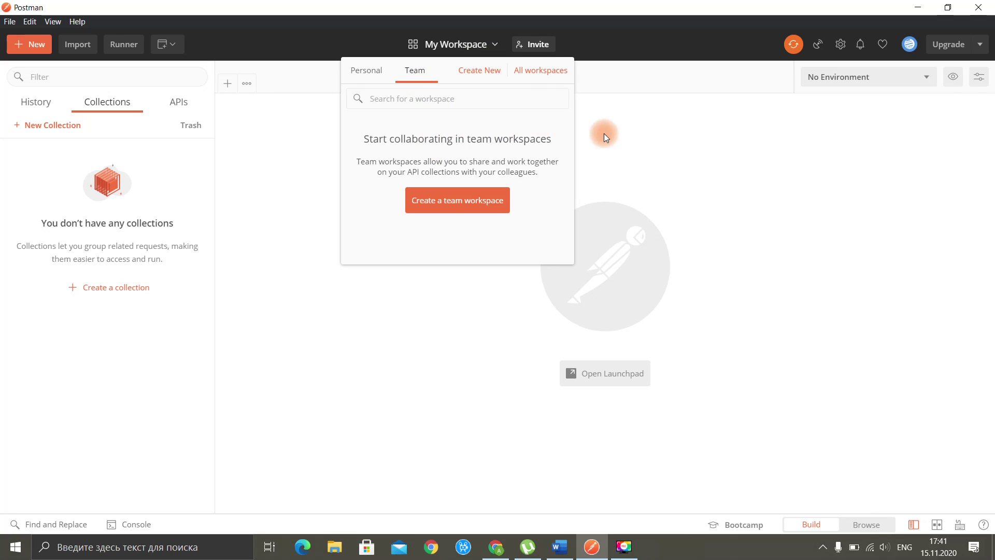
pyautogui.click(358, 70)
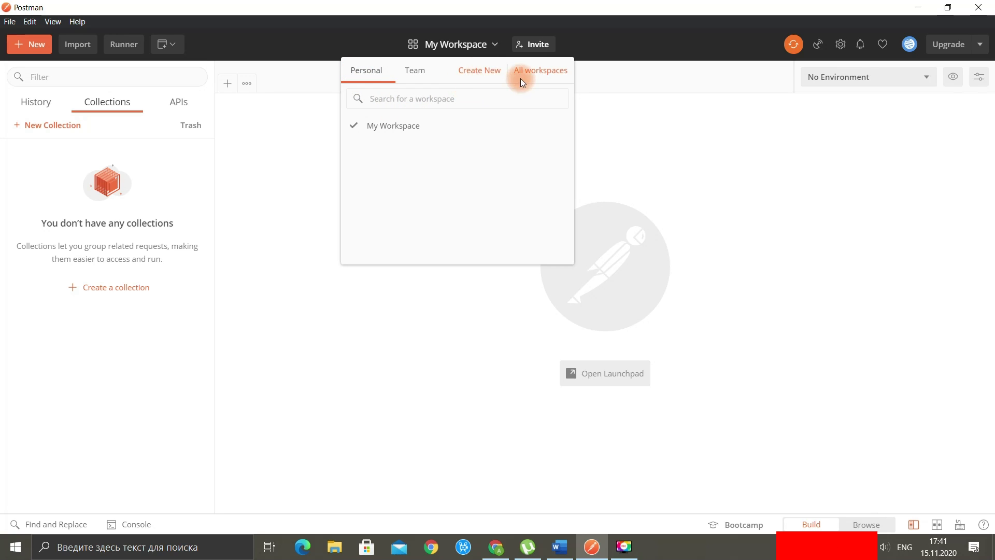
# Step: Create a personal workspace named "Test Workspace" and select it in the workspace list
pyautogui.click(483, 69)
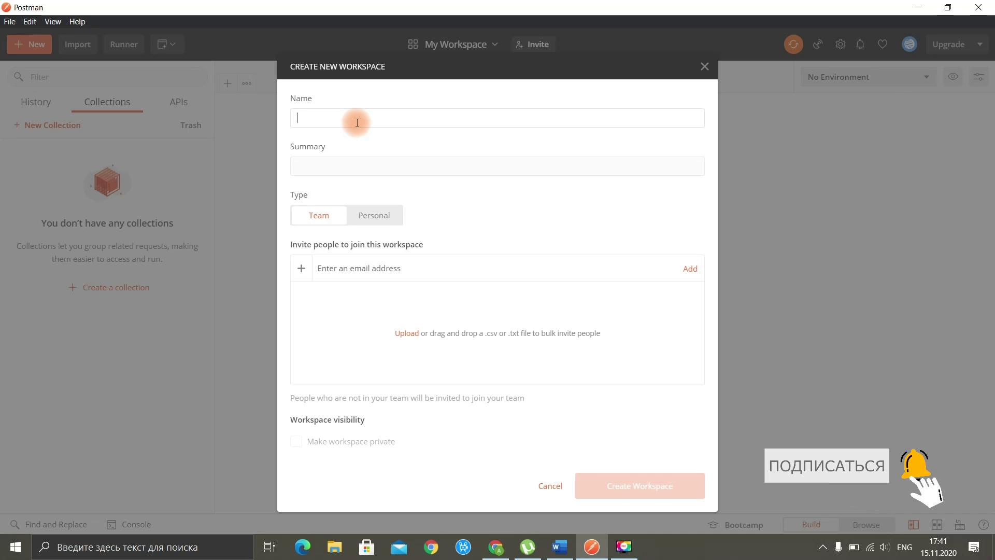
pyautogui.write('Test Wo')
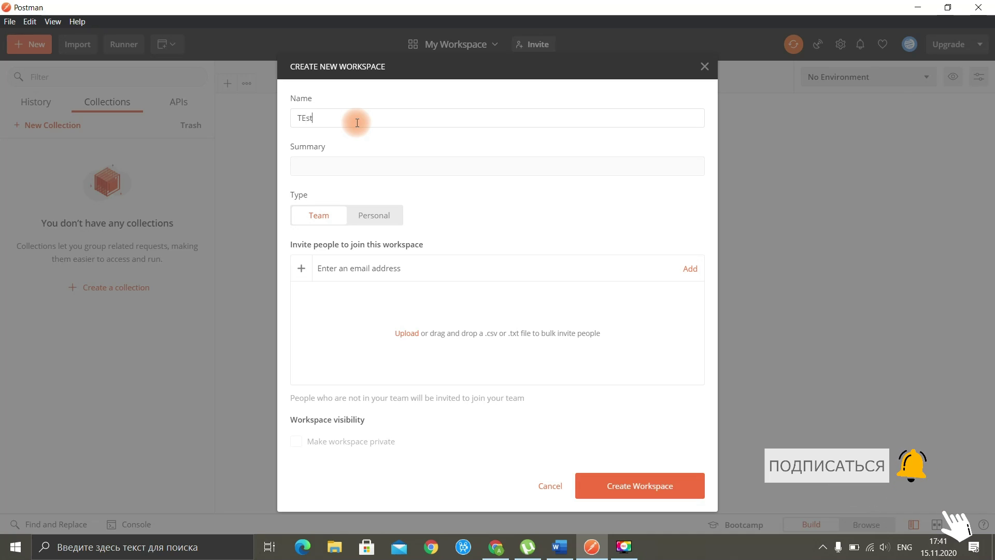
pyautogui.write('r')
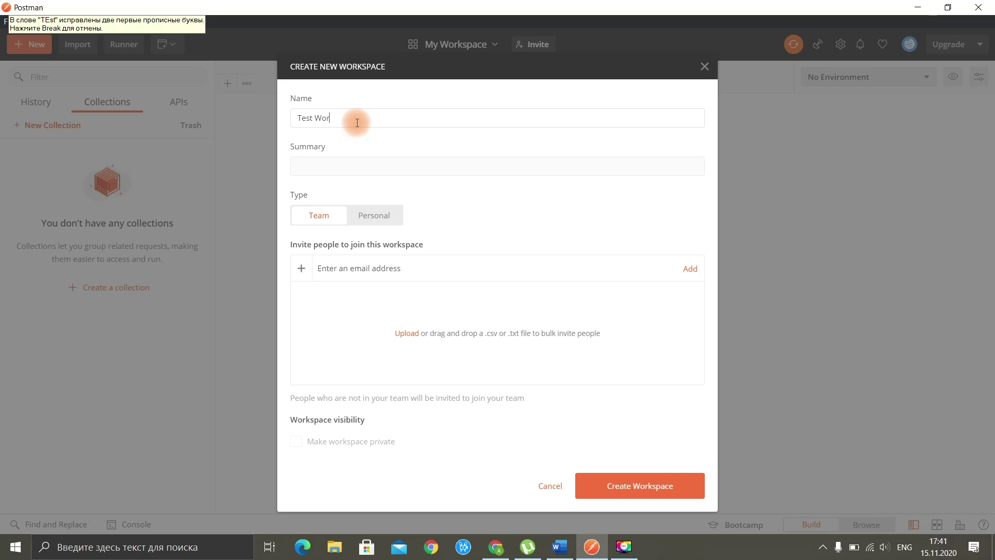
pyautogui.write('kspace')
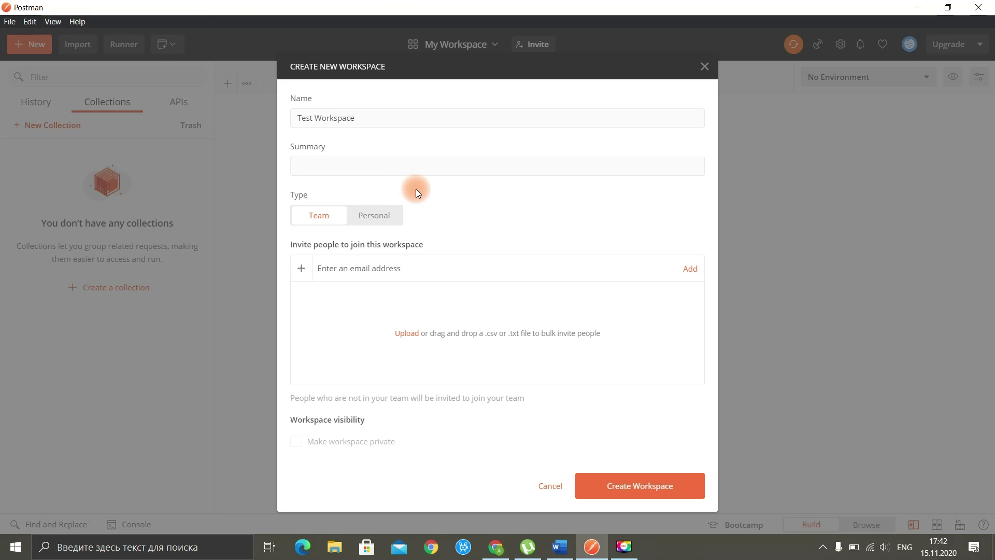
pyautogui.click(351, 167)
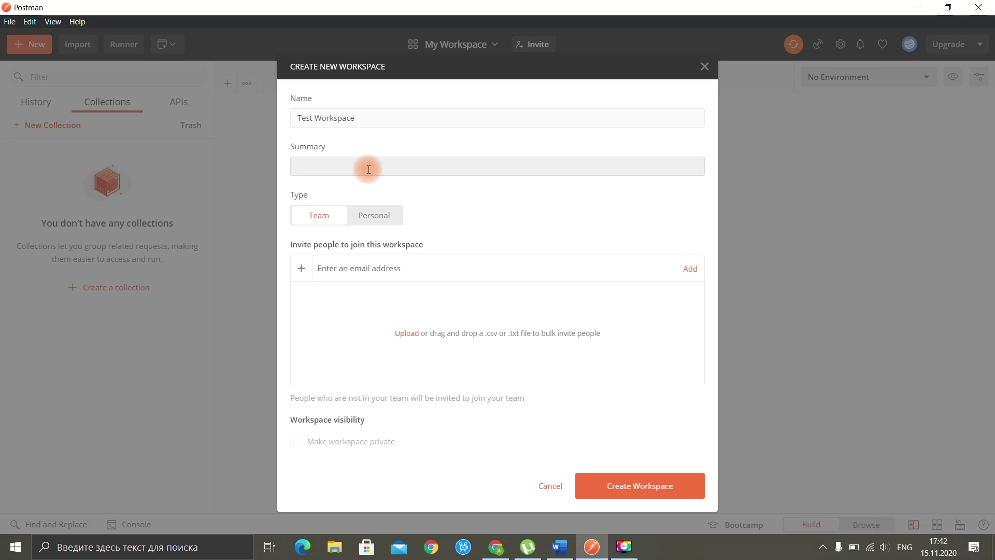
pyautogui.click(364, 217)
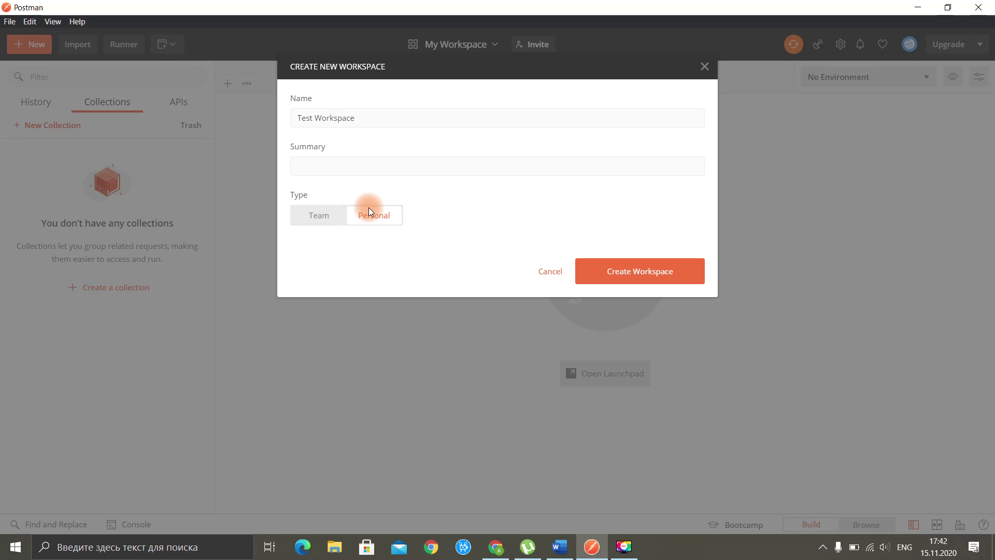
pyautogui.click(642, 277)
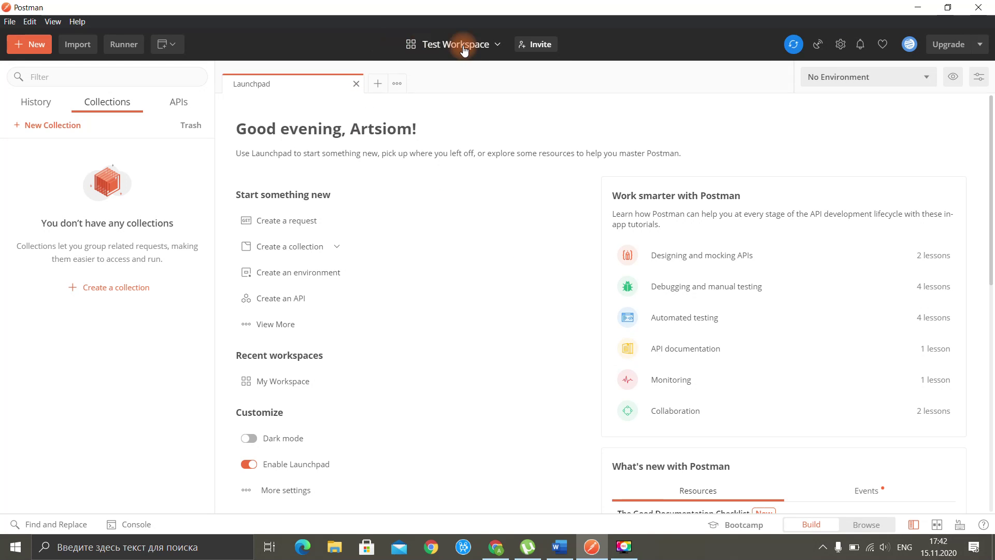
pyautogui.click(464, 47)
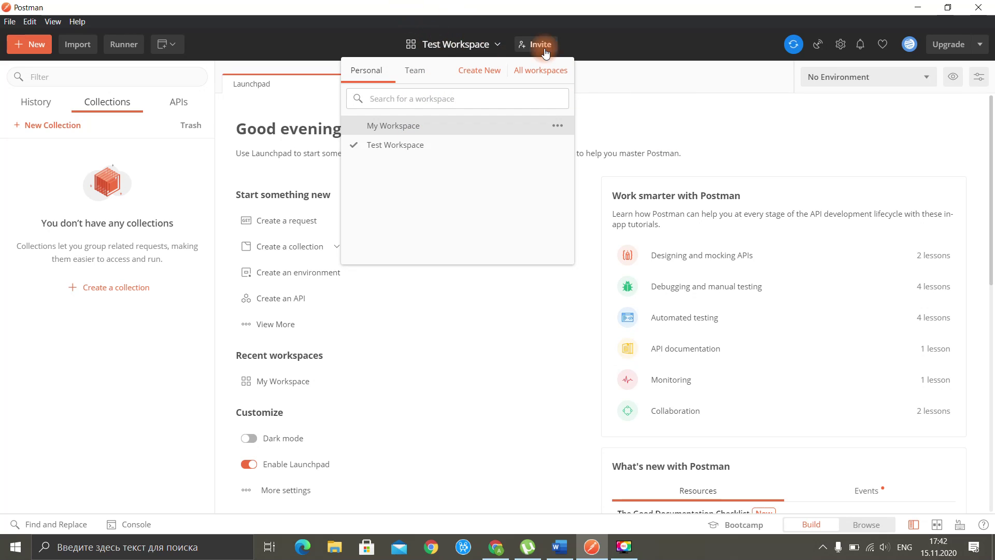
pyautogui.click(390, 144)
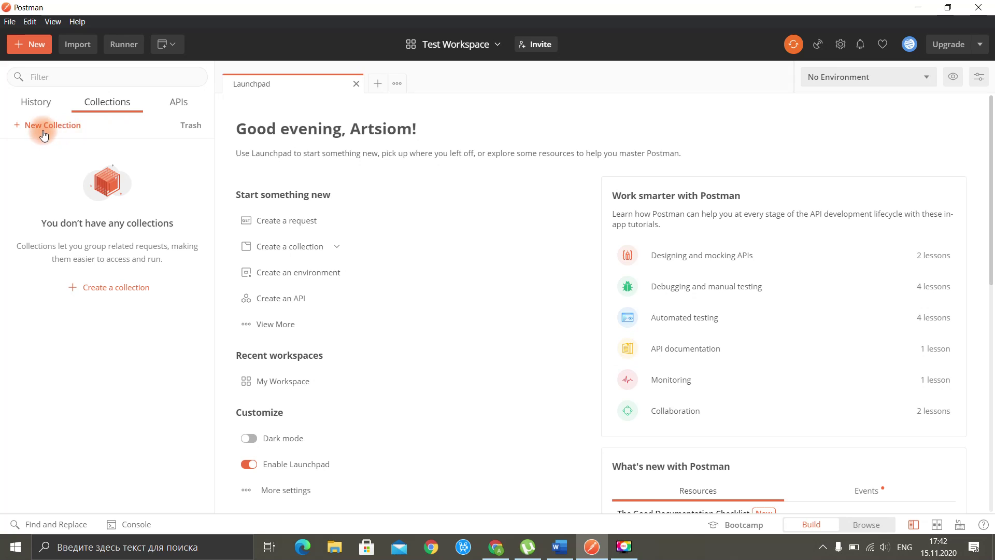
# Step: Start a new collection named "Test Collection" and review its authorization types, keeping No Auth
pyautogui.click(70, 179)
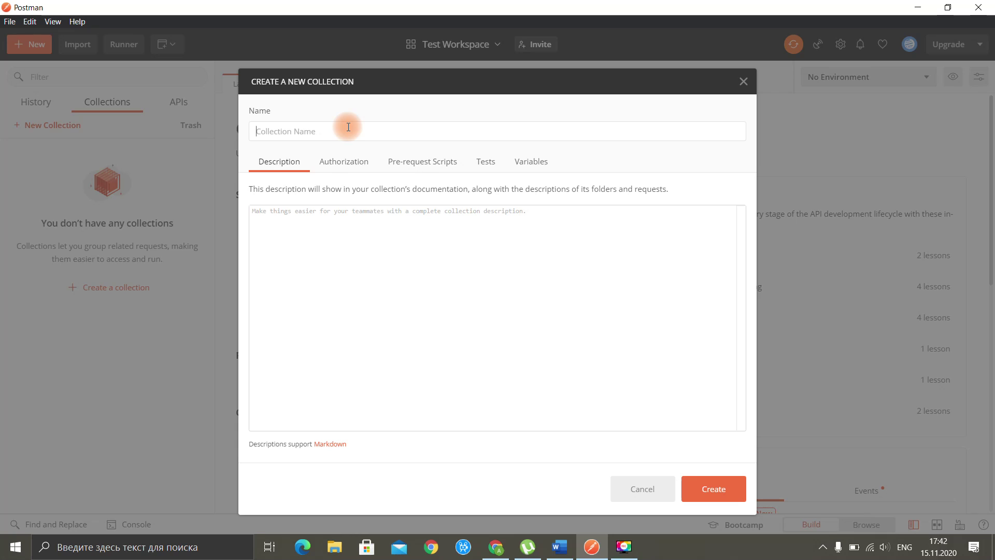
pyautogui.write('Test Collection')
pyautogui.click(341, 165)
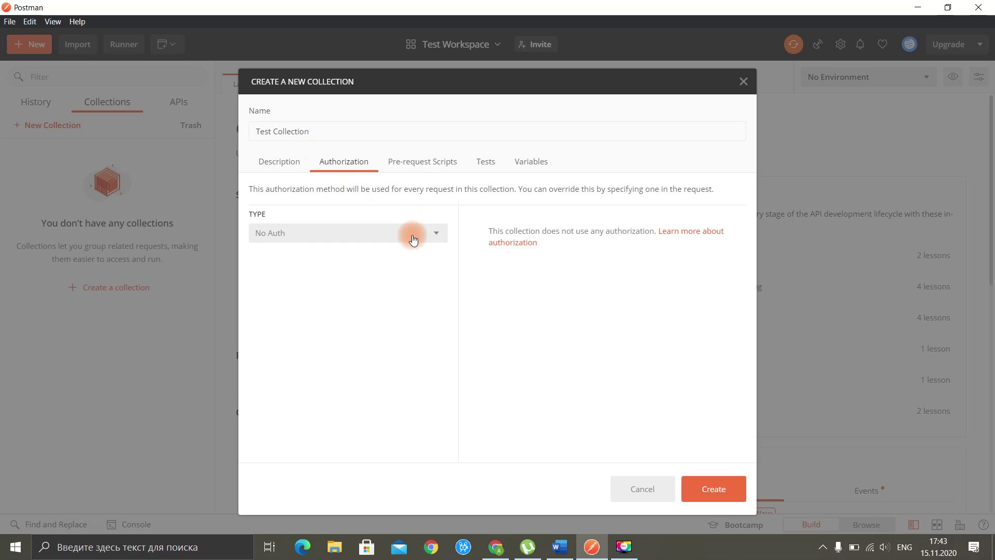
pyautogui.click(436, 240)
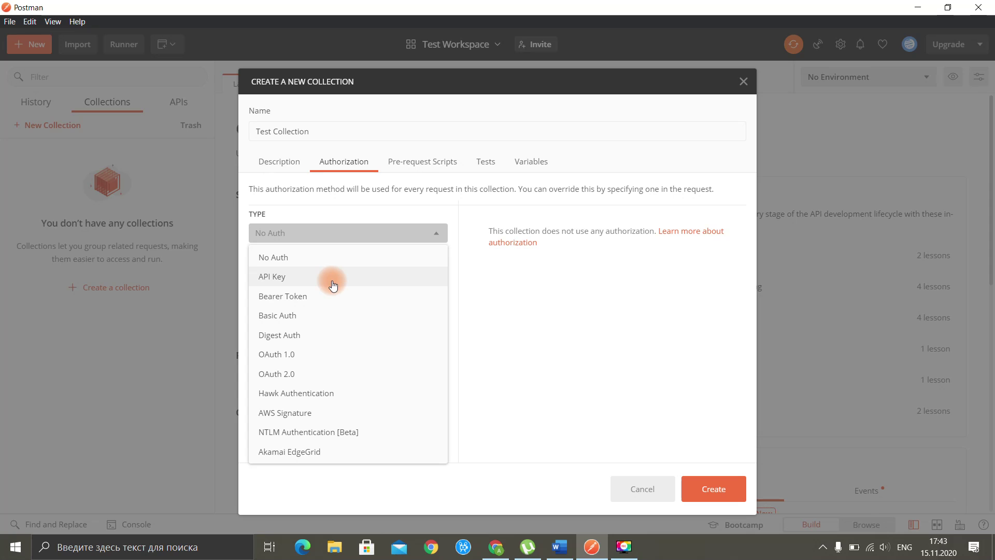
pyautogui.click(314, 366)
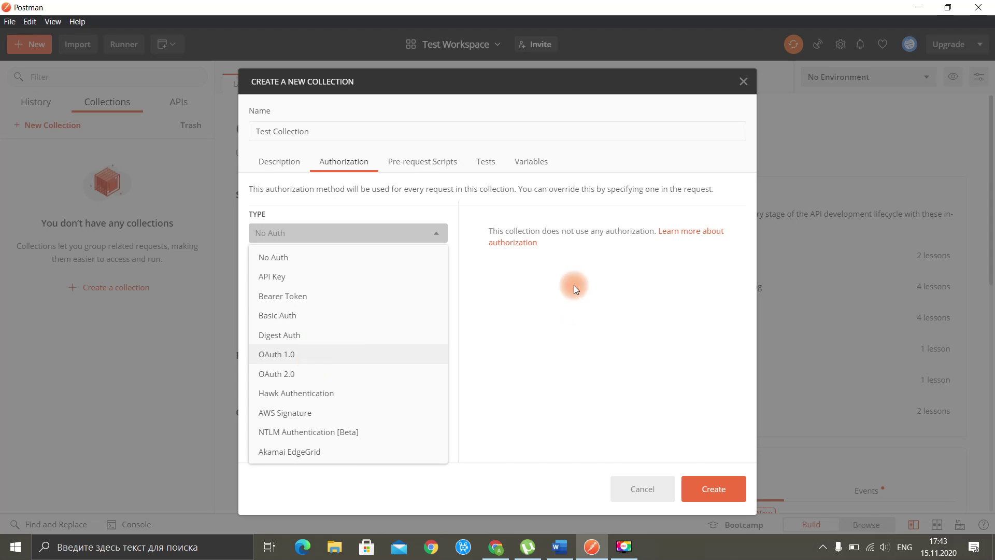
pyautogui.click(394, 232)
pyautogui.click(325, 255)
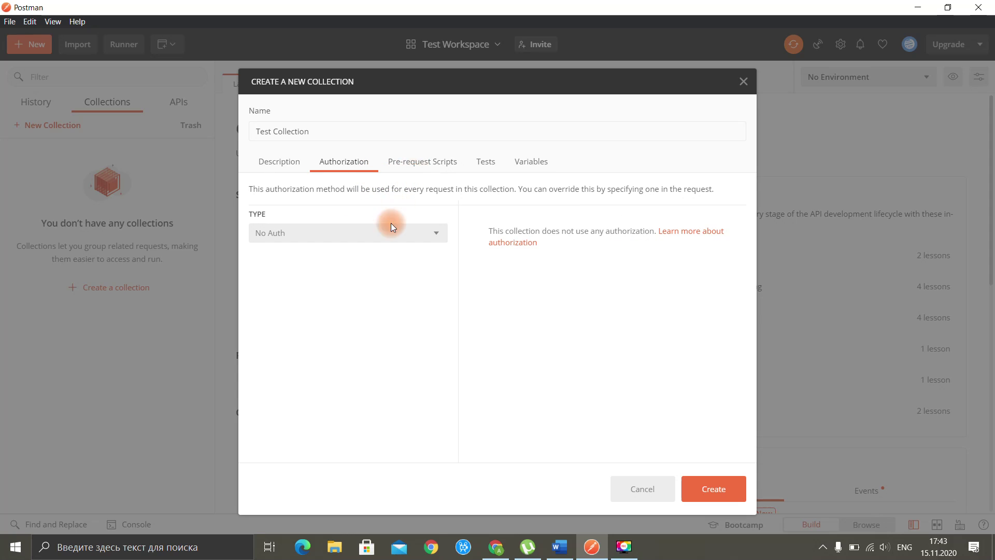
# Step: Review the new collection's pre-request script, test and variable settings
pyautogui.click(411, 163)
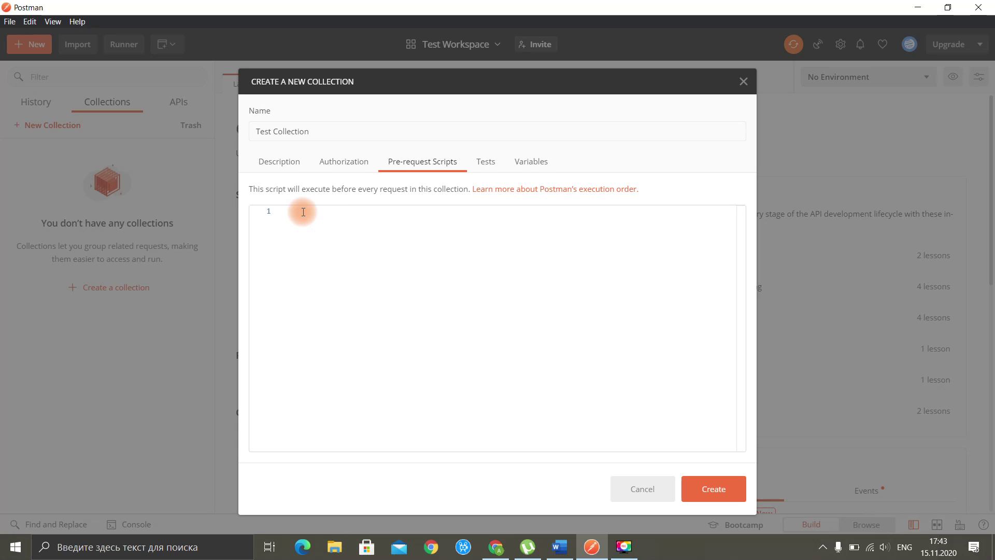
pyautogui.click(483, 165)
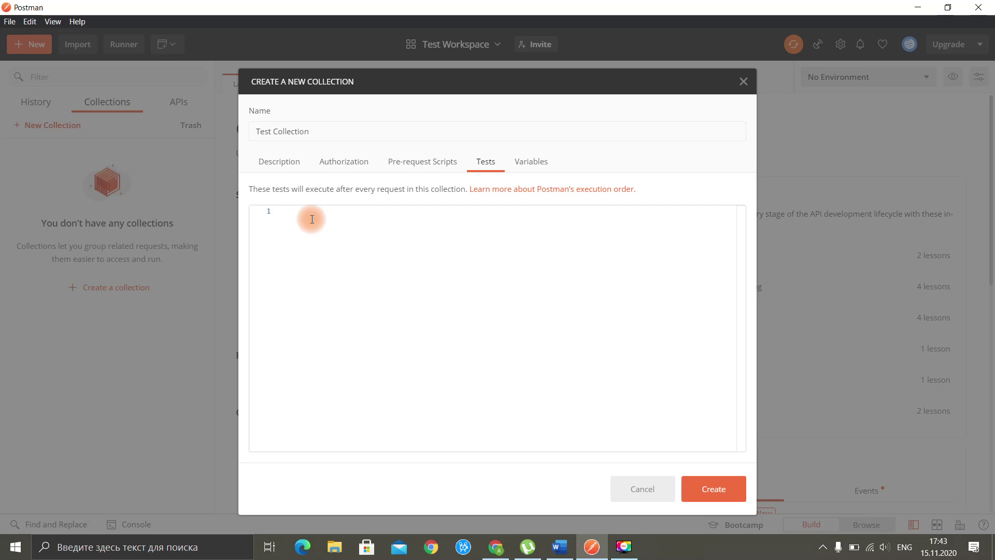
pyautogui.click(312, 220)
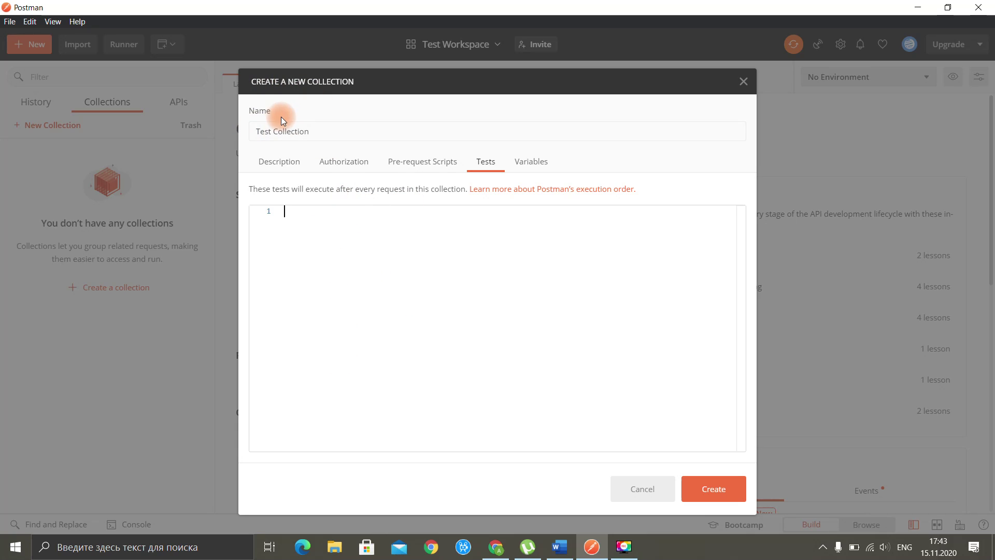
pyautogui.click(533, 161)
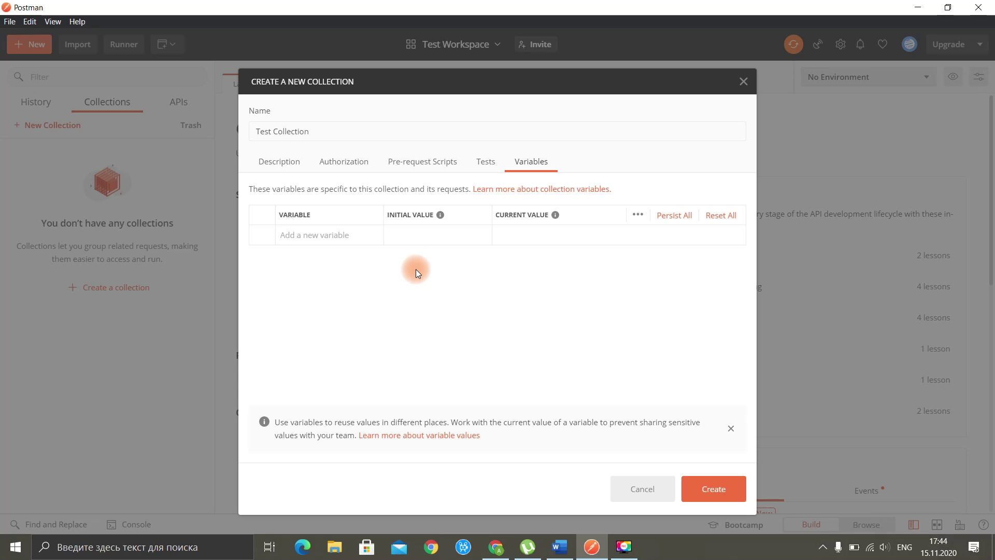
# Step: Change the new collection's name to "Test Collection 1" and create it
pyautogui.click(279, 162)
pyautogui.click(306, 133)
pyautogui.write('Test Collection')
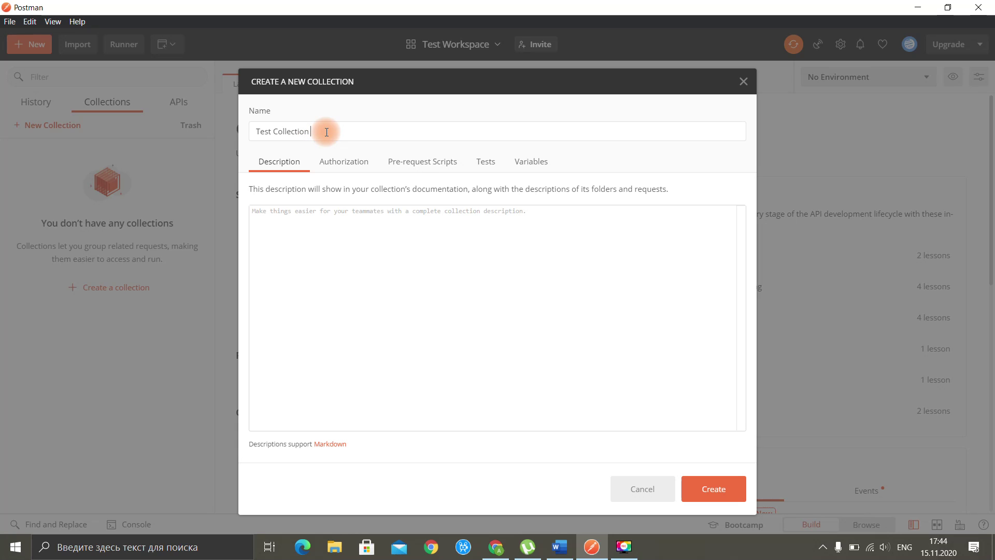
pyautogui.write(' 1')
pyautogui.click(708, 488)
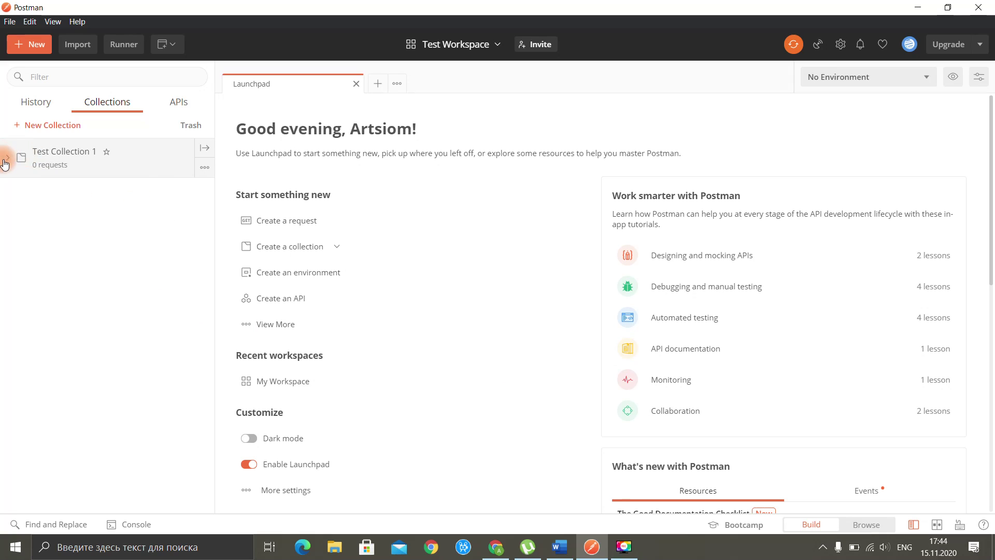
# Step: Add a folder named "GET" to Test Collection 1 and expand the collection
pyautogui.click(205, 168)
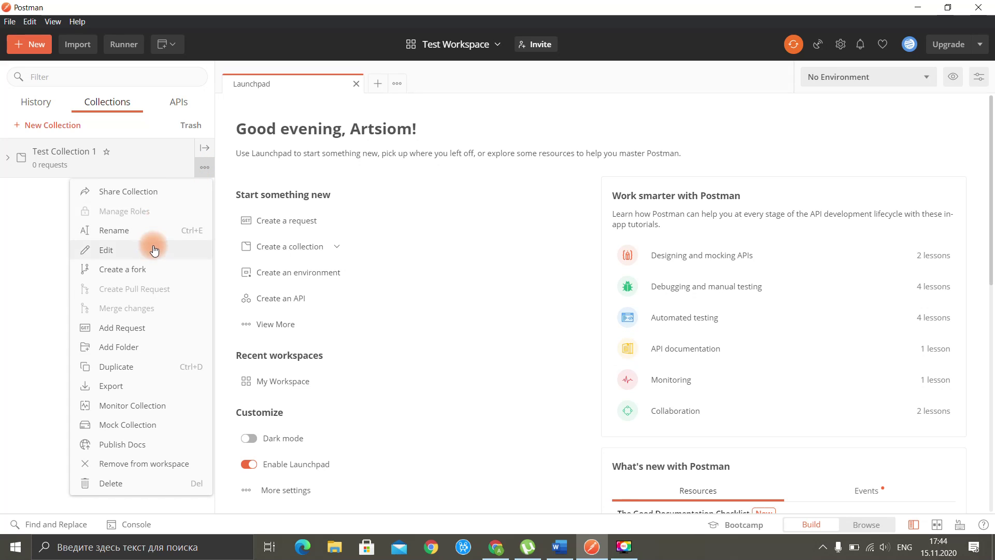
pyautogui.click(159, 351)
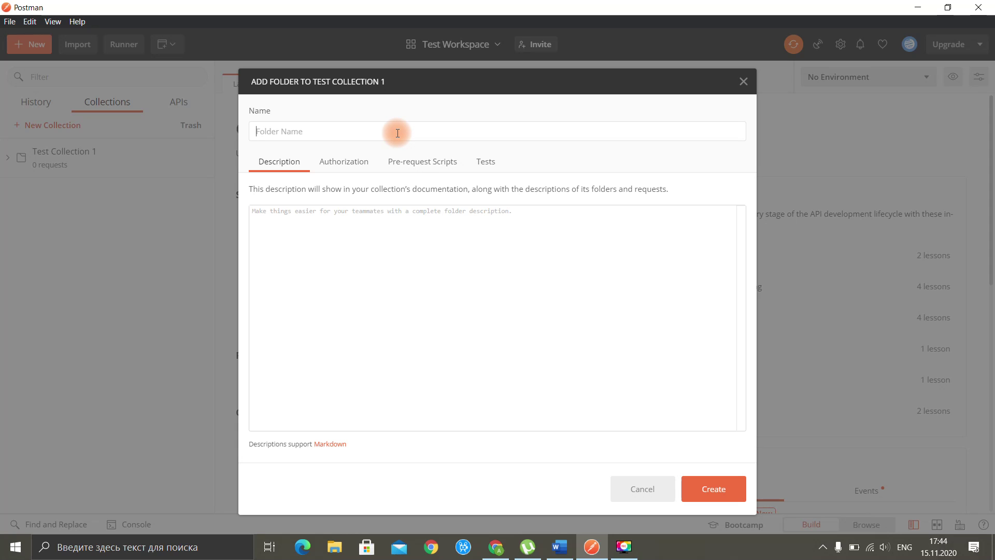
pyautogui.write('GET')
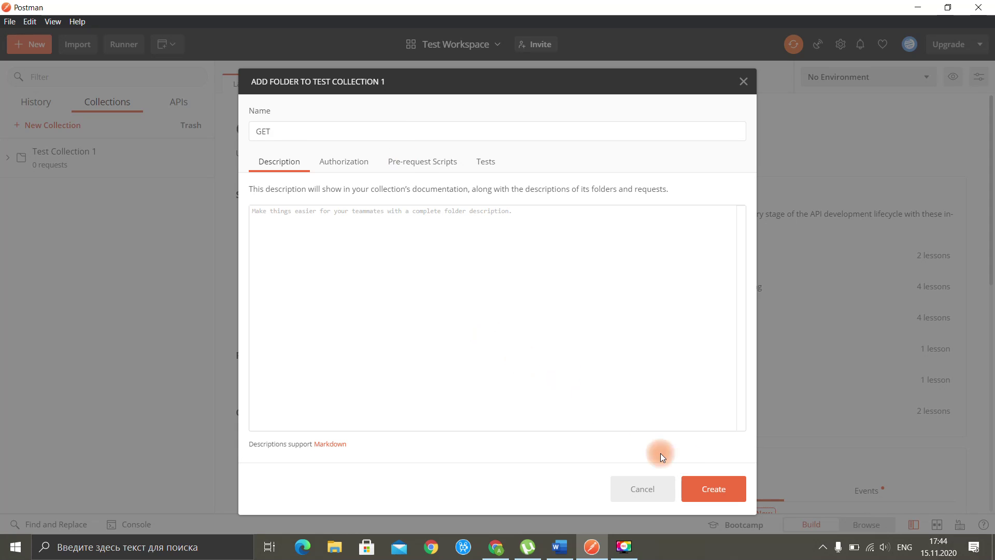
pyautogui.click(725, 486)
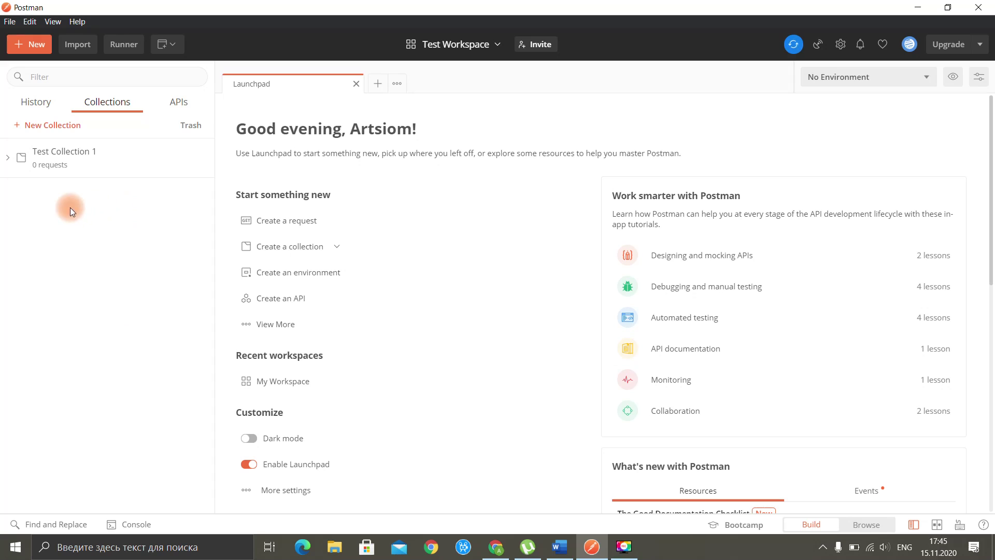
pyautogui.click(8, 161)
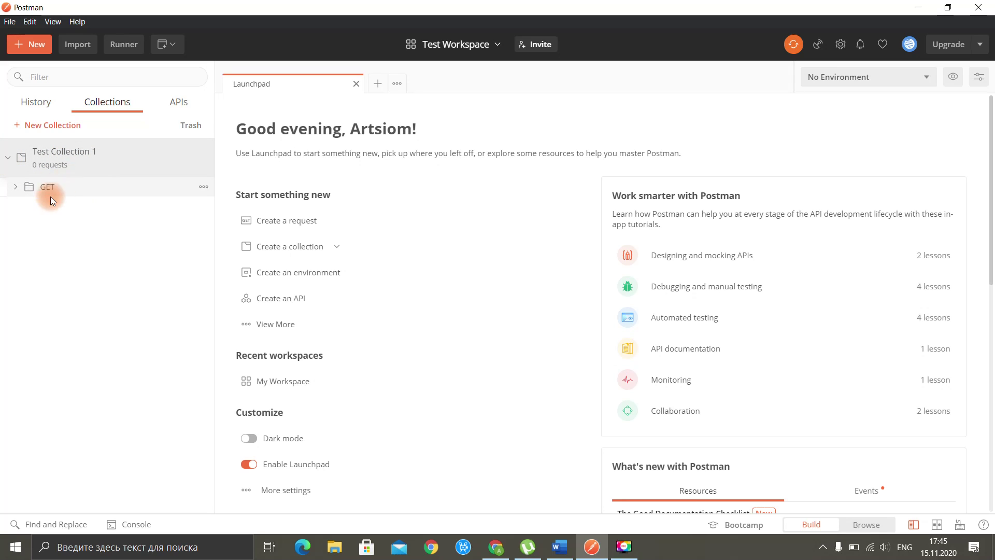
# Step: Add a folder named "POST" to Test Collection 1, reviewing its authorization and pre-request script settings before creating it
pyautogui.click(206, 167)
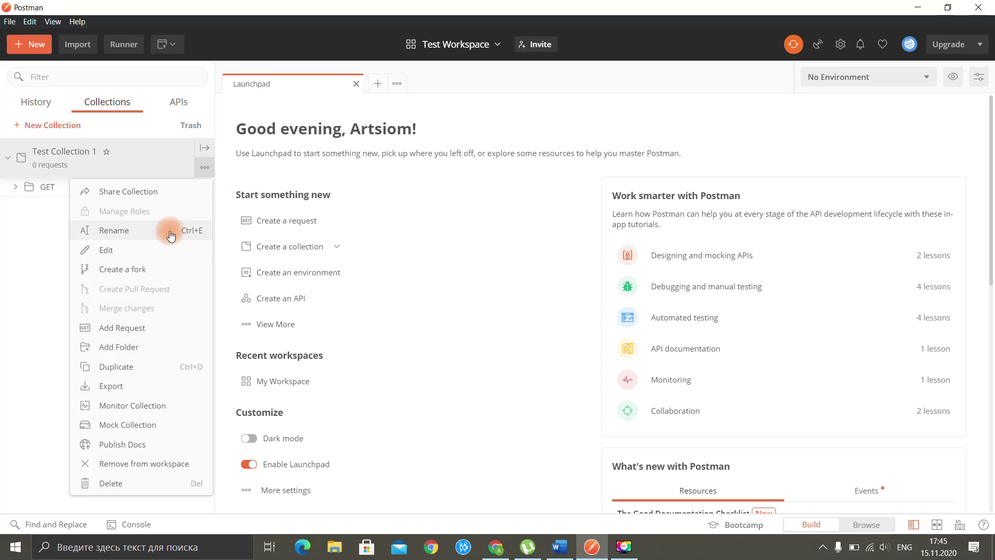
pyautogui.click(143, 346)
pyautogui.write('POST')
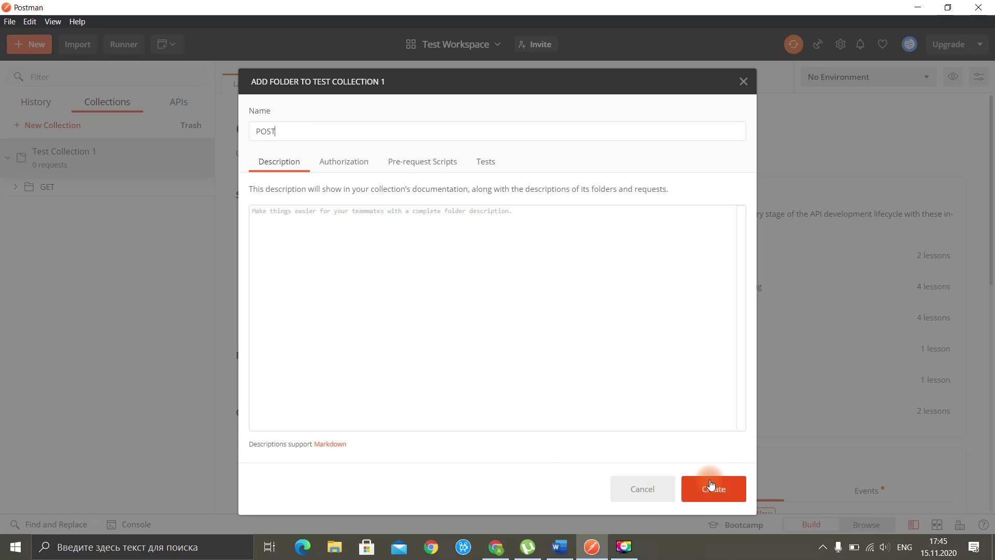
pyautogui.click(355, 164)
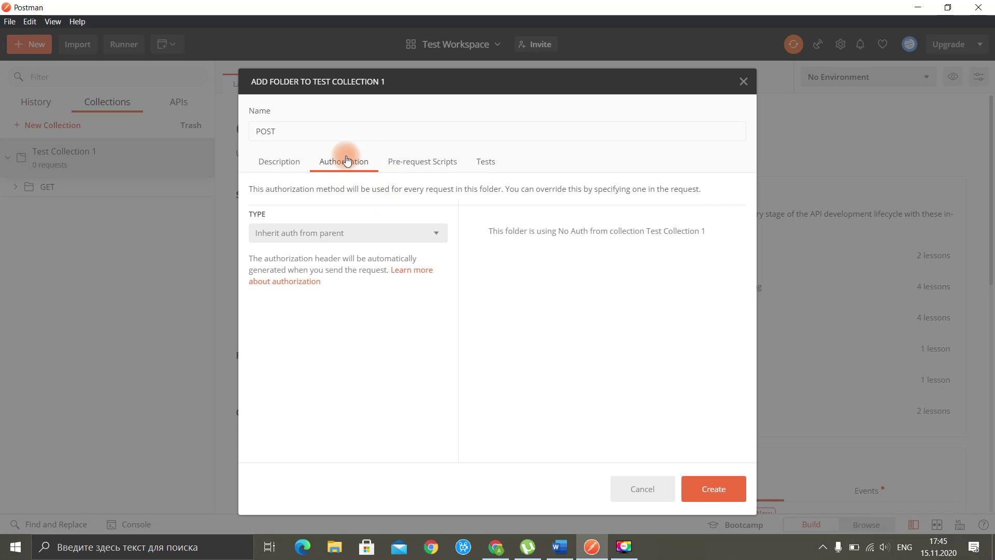
pyautogui.click(445, 174)
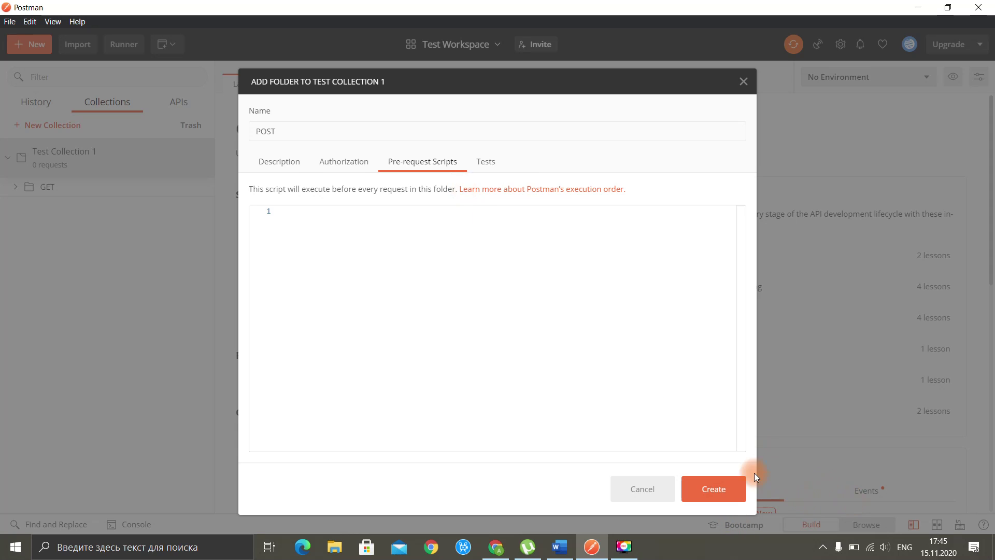
pyautogui.click(736, 489)
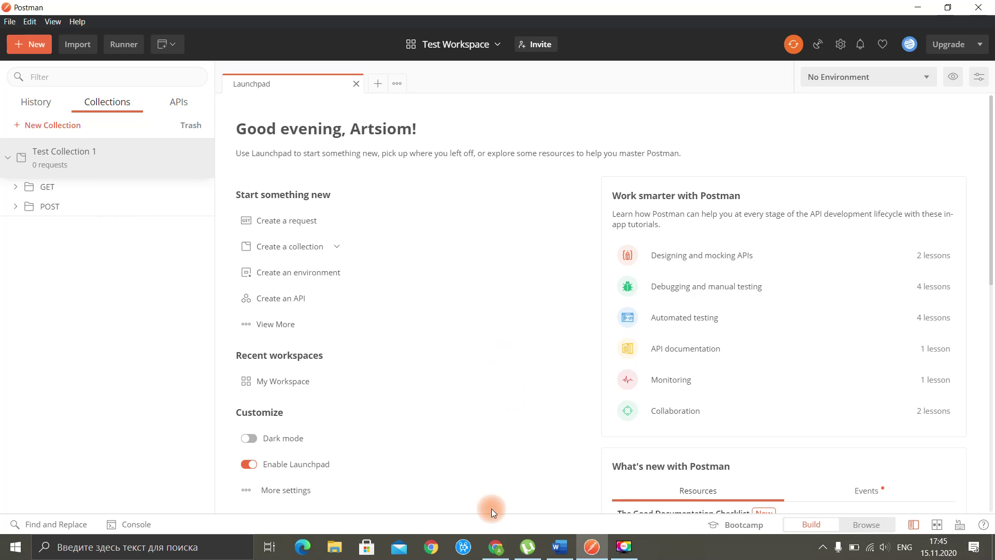
# Step: Switch to the Reqres page in Chrome and examine its introduction and the list of sample API requests
pyautogui.click(495, 547)
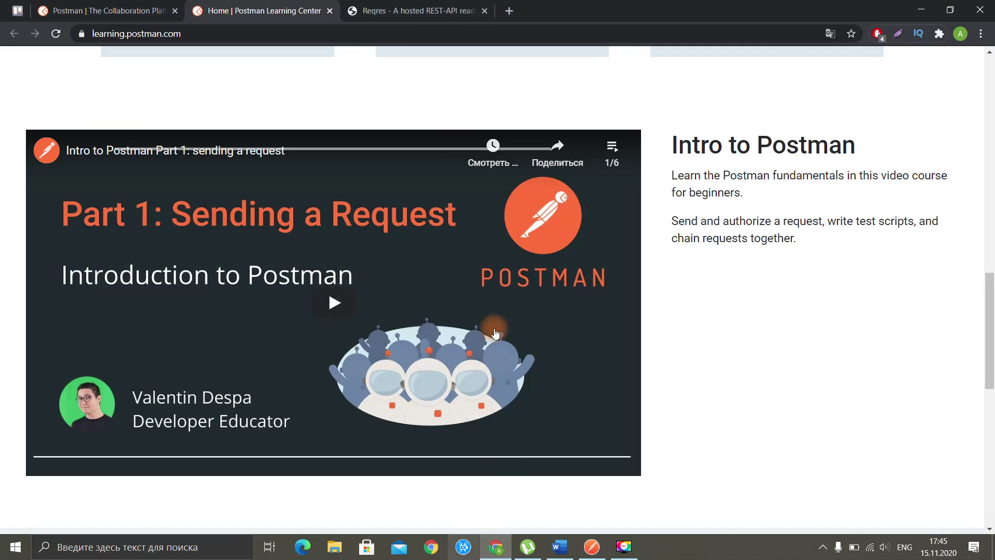
pyautogui.click(407, 4)
pyautogui.click(81, 35)
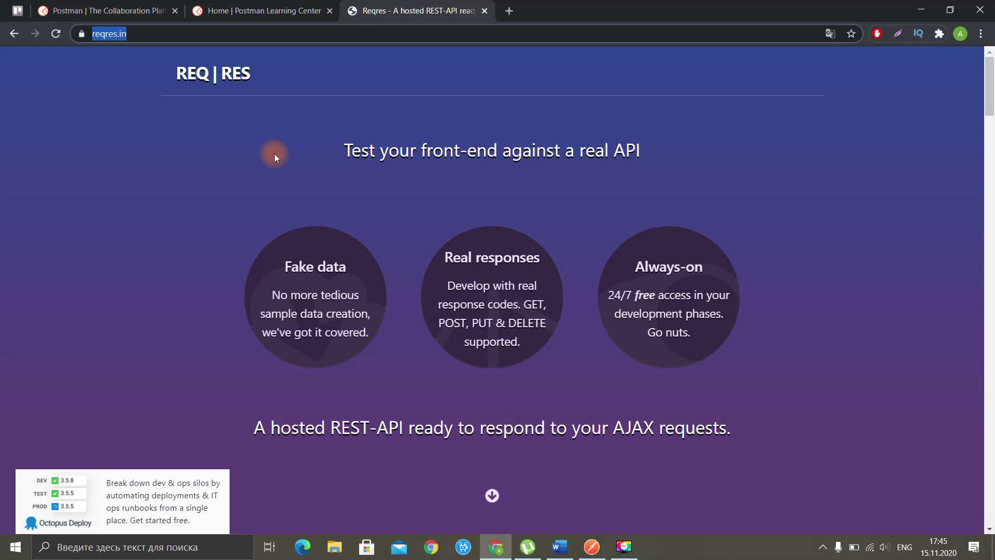
pyautogui.scroll(-3, 304, 204)
pyautogui.scroll(2, 308, 210)
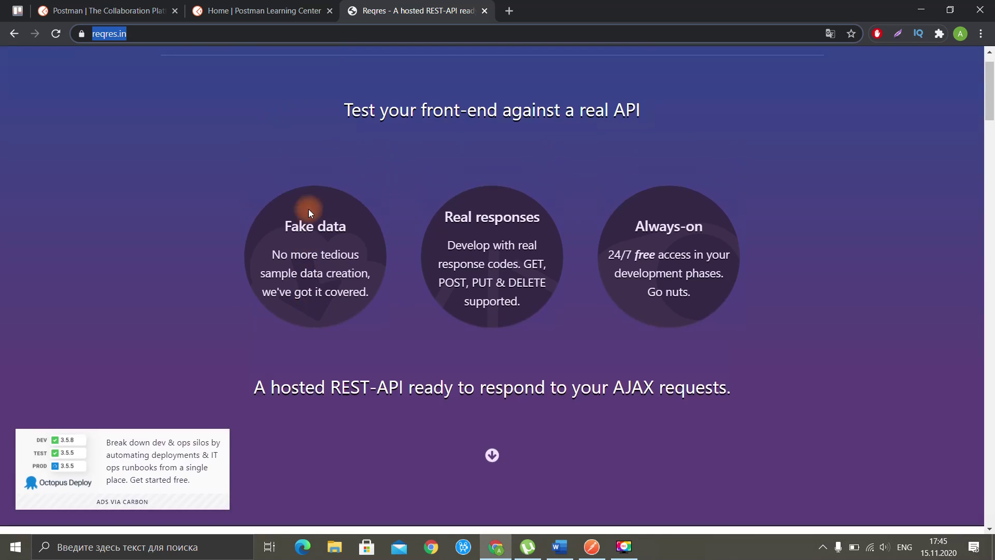
pyautogui.scroll(1, 310, 212)
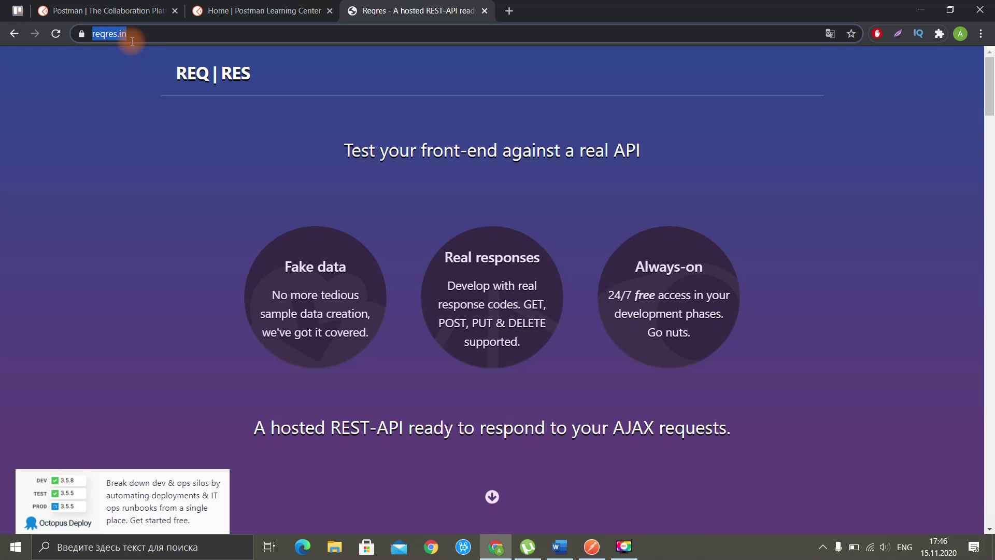
pyautogui.scroll(-10, 441, 225)
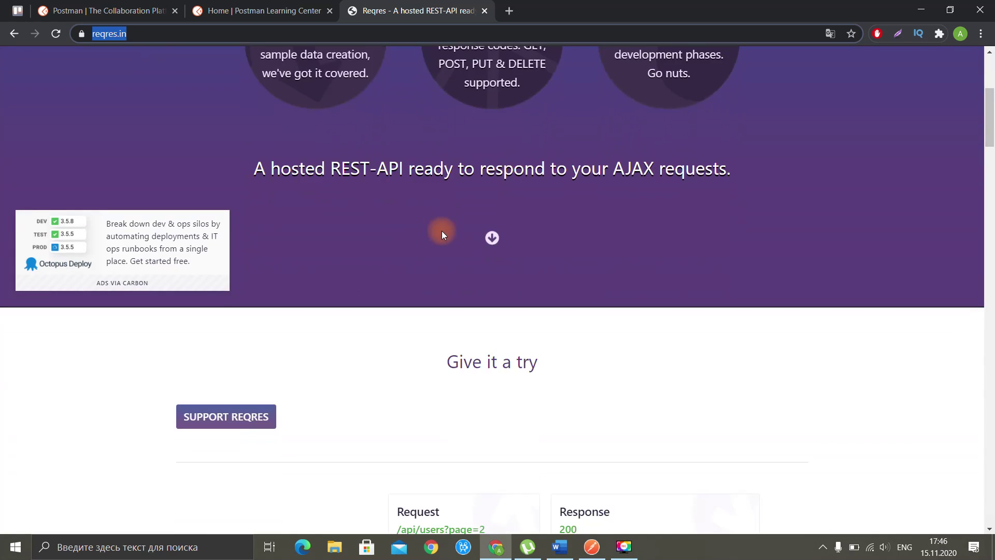
pyautogui.scroll(-5, 429, 272)
pyautogui.scroll(-1, 400, 331)
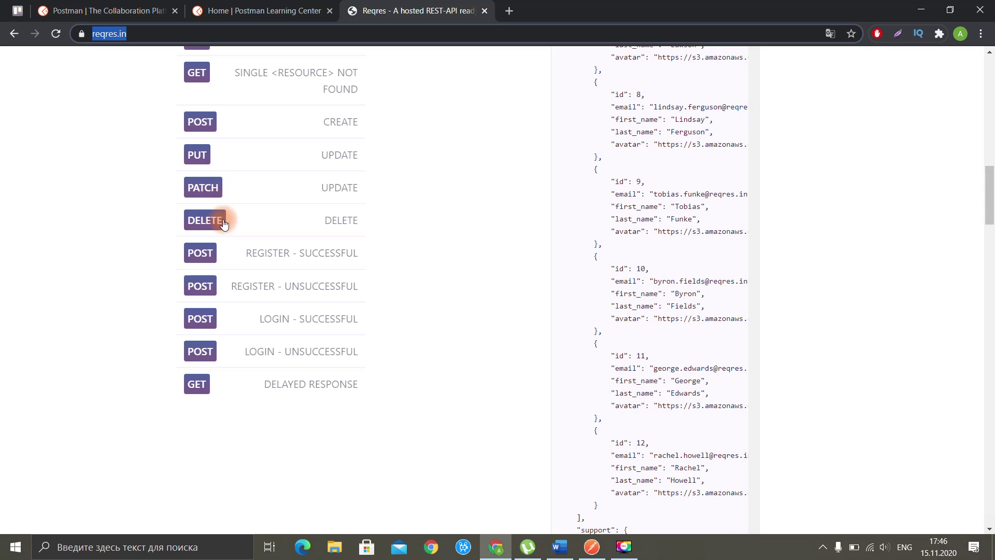
pyautogui.scroll(9, 519, 248)
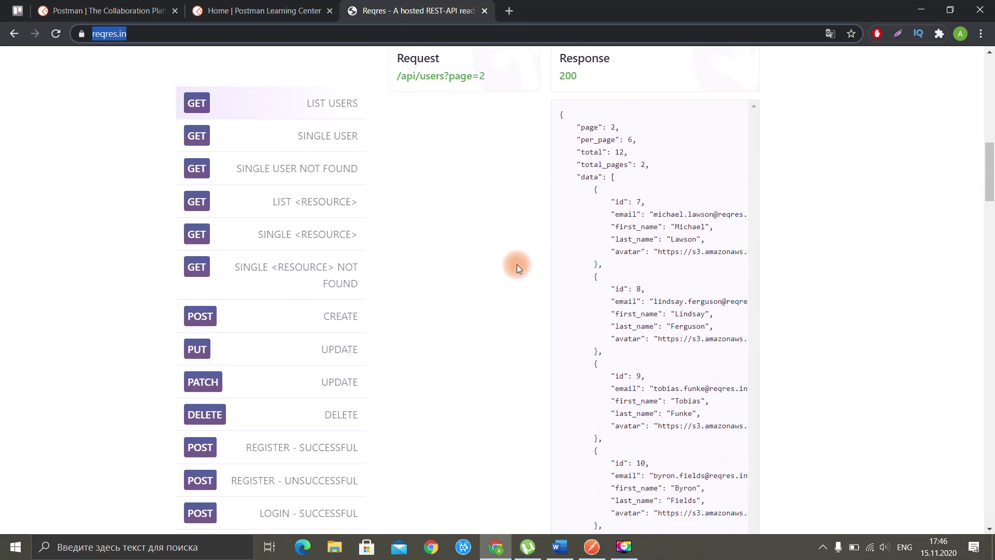